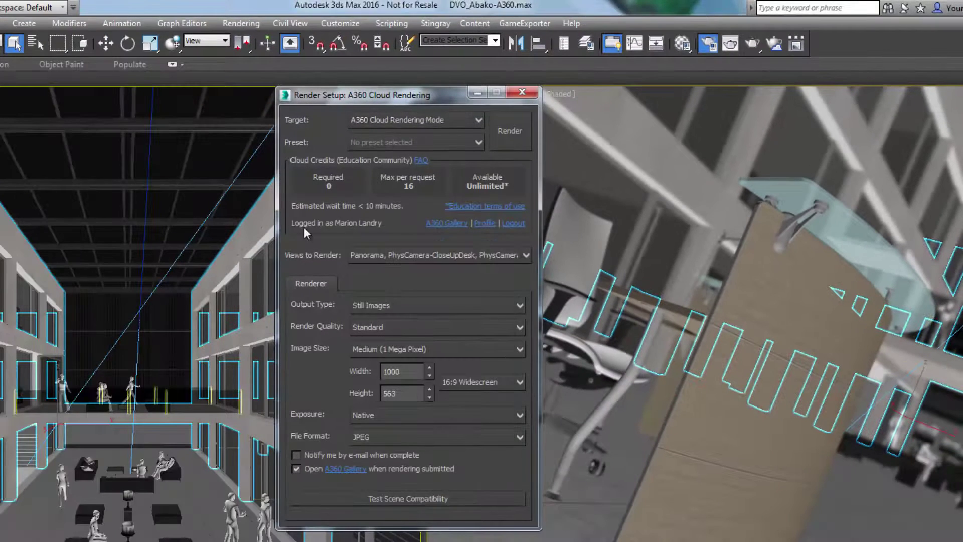
Set the A360 cloud render to Still Images, Best quality and Extra Large (9 Mega Pixel) size
{"action": "left_click", "coordinate": [435, 255]}
{"action": "left_click", "coordinate": [433, 306]}
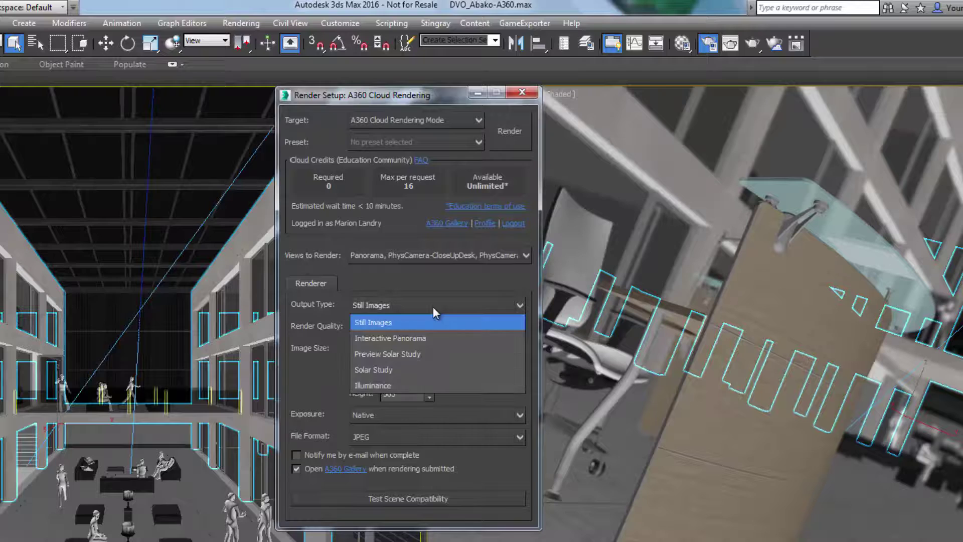
{"action": "left_click", "coordinate": [422, 322]}
{"action": "left_click", "coordinate": [410, 327]}
{"action": "left_click", "coordinate": [426, 394]}
{"action": "left_click", "coordinate": [445, 349]}
{"action": "left_click", "coordinate": [433, 413]}
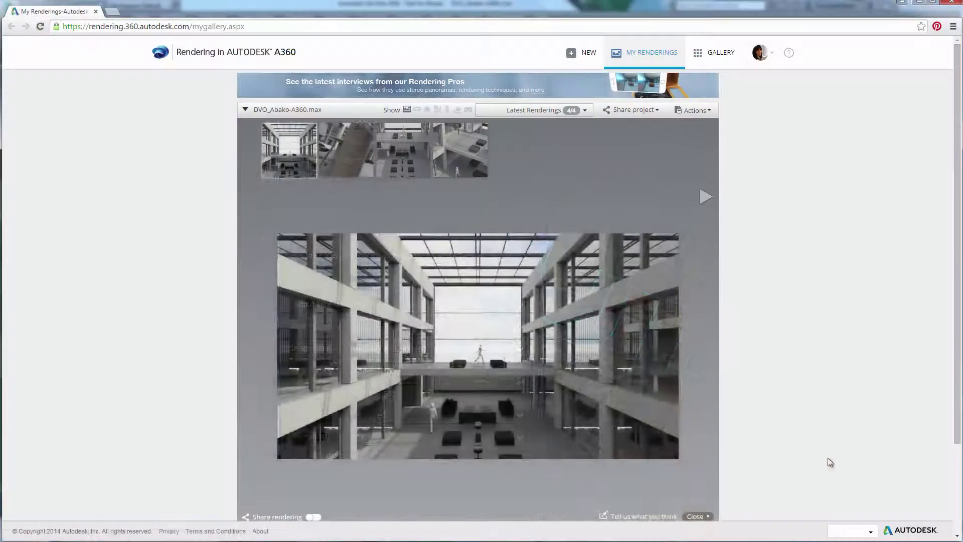
Browse the project's renderings to the panorama and bring up the thumbnail's re-render options
{"action": "left_click", "coordinate": [347, 150]}
{"action": "left_click", "coordinate": [403, 150]}
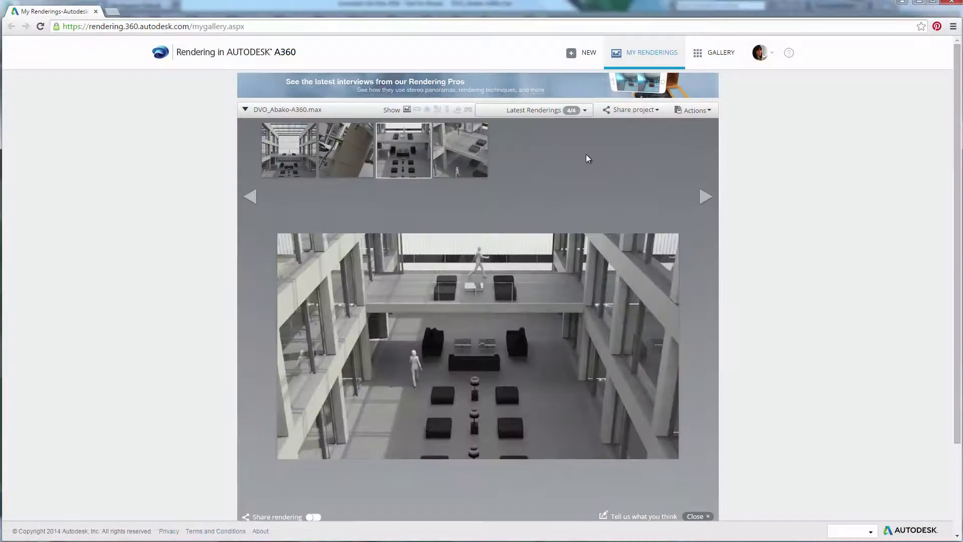
{"action": "left_click", "coordinate": [466, 152]}
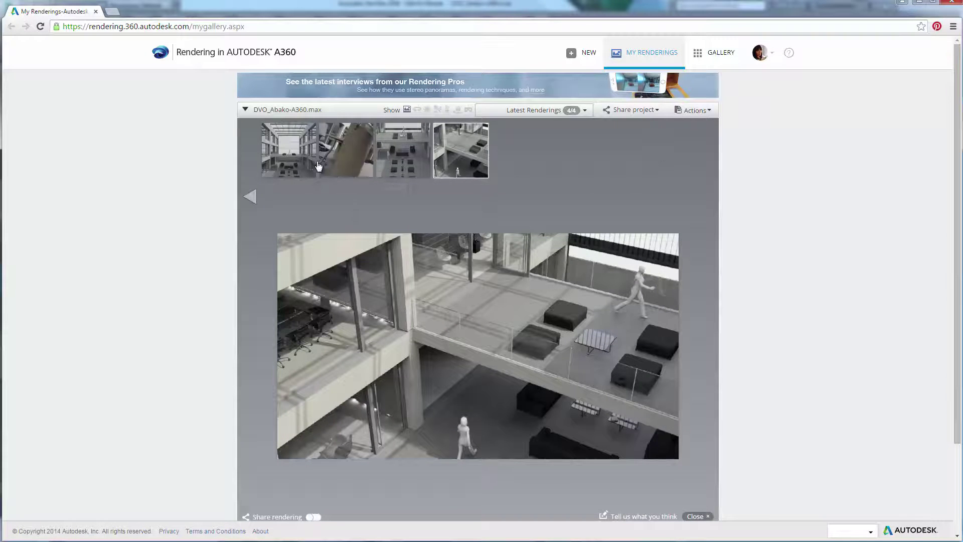
{"action": "left_click", "coordinate": [297, 157]}
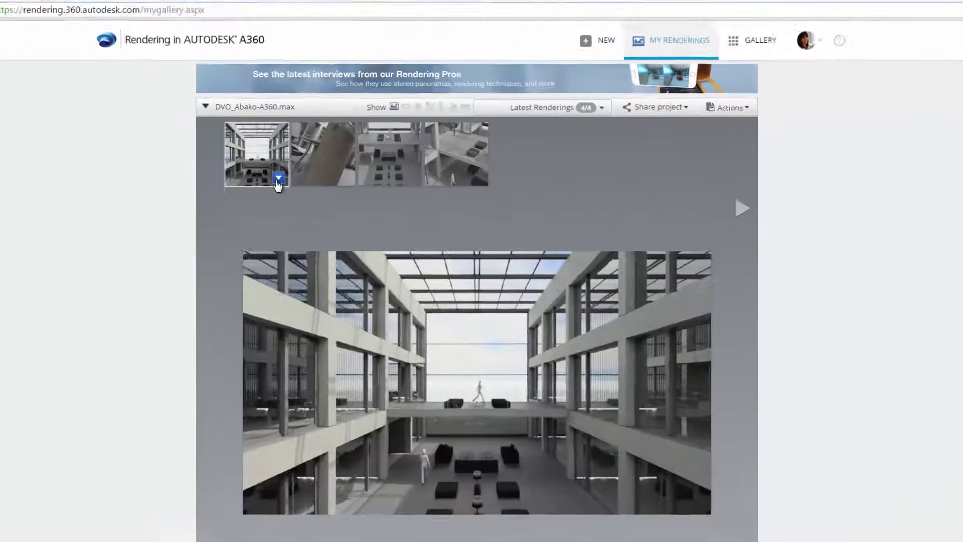
{"action": "left_click", "coordinate": [278, 179]}
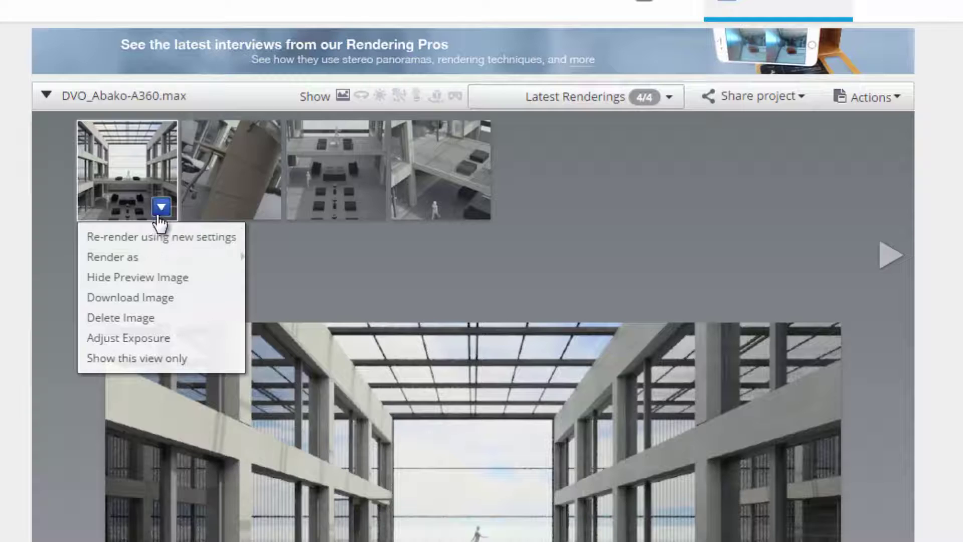
{"action": "mouse_move", "coordinate": [155, 257]}
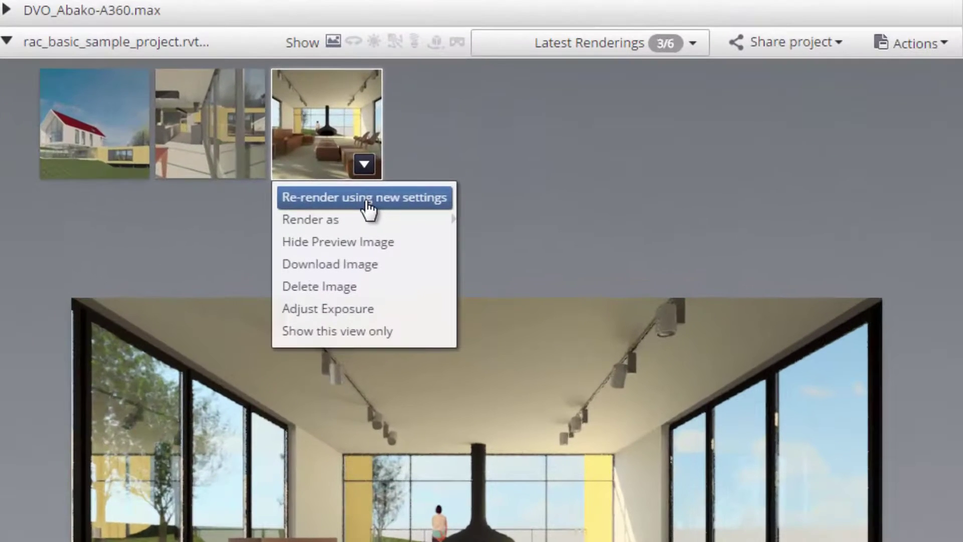
Re-render the living room at Final quality, Large size, 16:9 Widescreen, width 3000 (height 1687)
{"action": "left_click", "coordinate": [415, 229]}
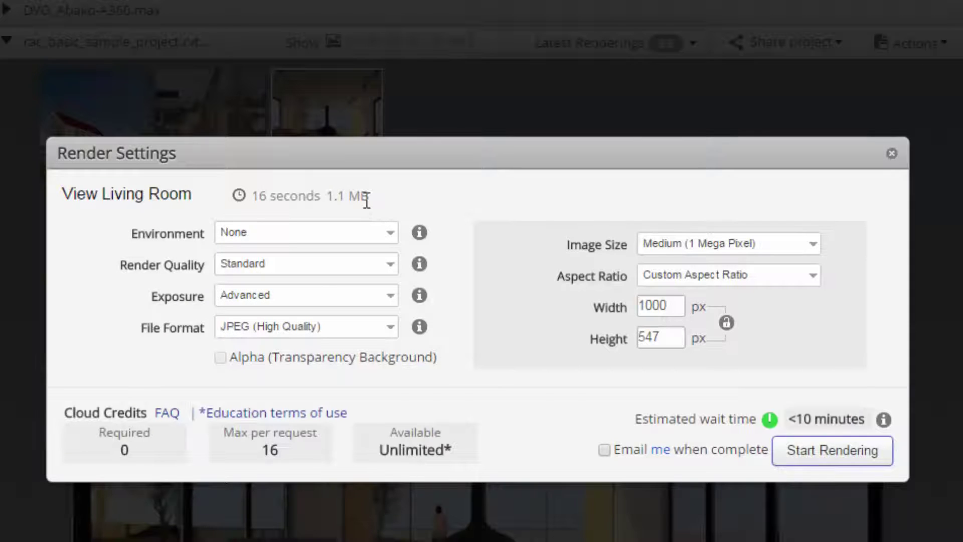
{"action": "left_click", "coordinate": [344, 265]}
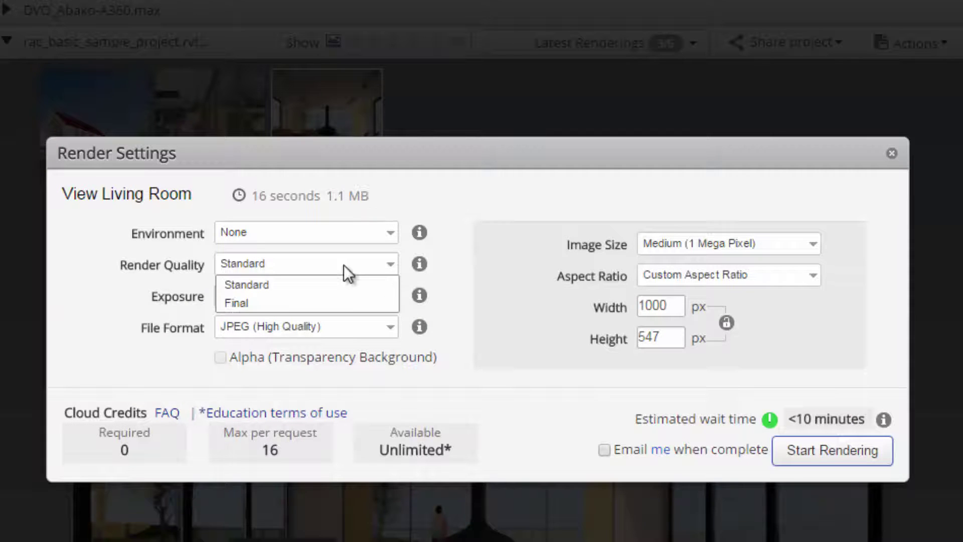
{"action": "left_click", "coordinate": [339, 302]}
{"action": "left_click", "coordinate": [803, 245]}
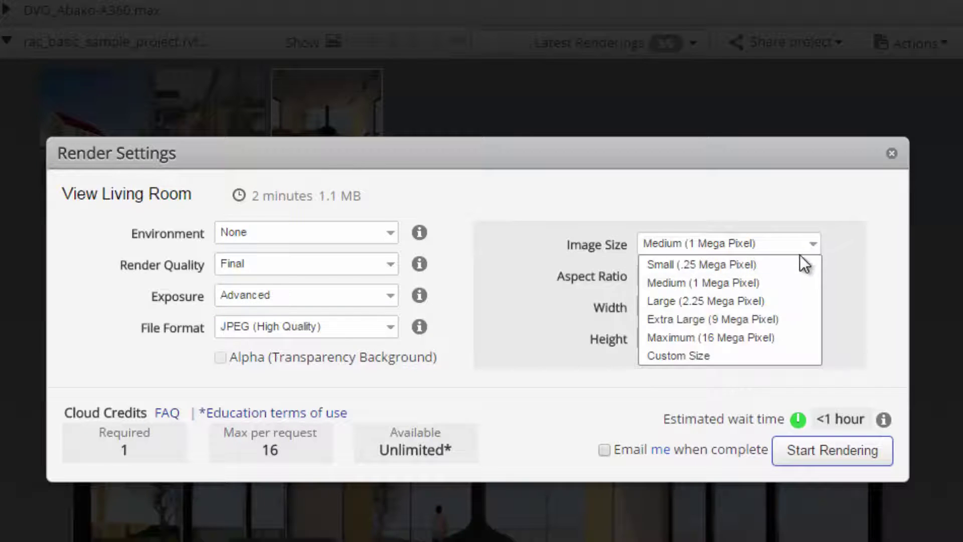
{"action": "left_click", "coordinate": [801, 301]}
{"action": "left_click", "coordinate": [792, 279]}
{"action": "left_click", "coordinate": [790, 334]}
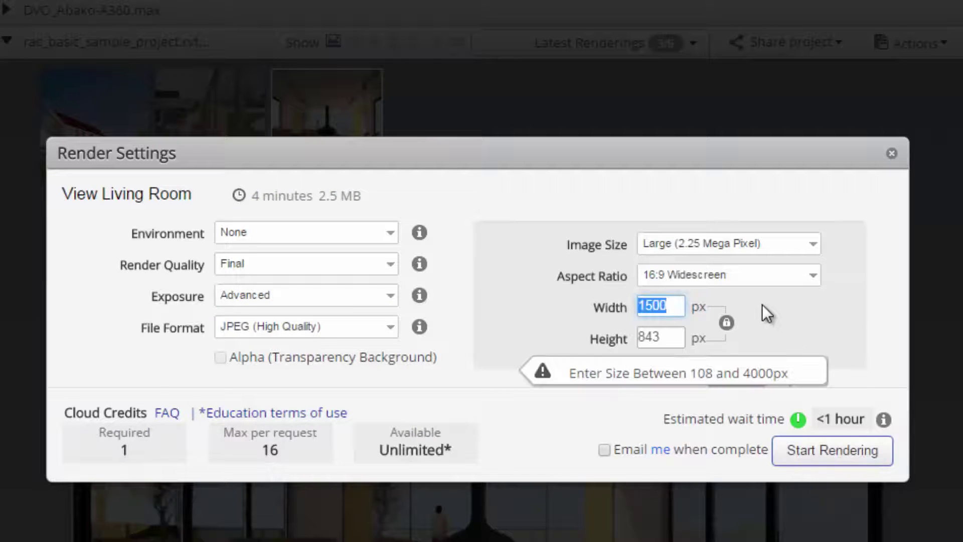
{"action": "type", "text": "3000"}
{"action": "left_click", "coordinate": [670, 337]}
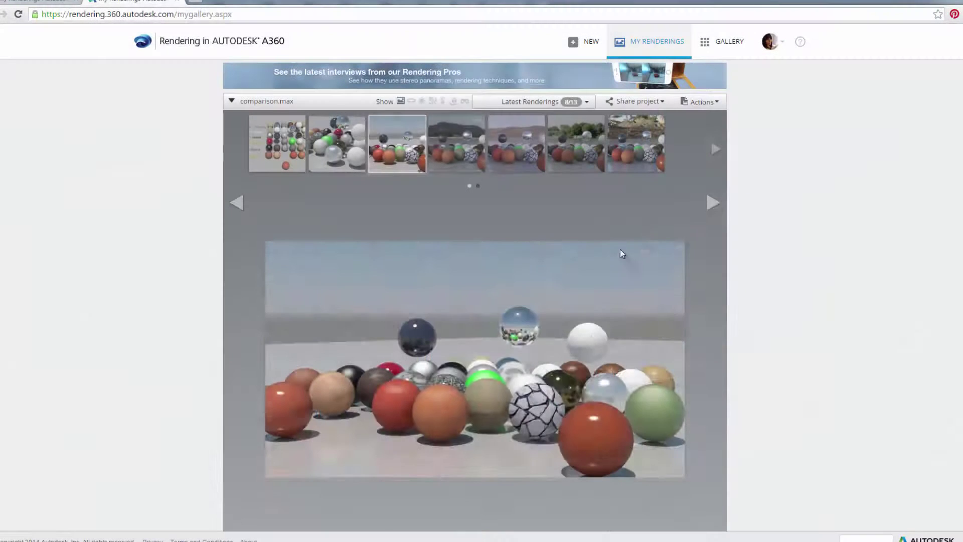
Step through the sphere renderings with mountain, desert, tree and dirt-hill backdrops
{"action": "left_click", "coordinate": [715, 204]}
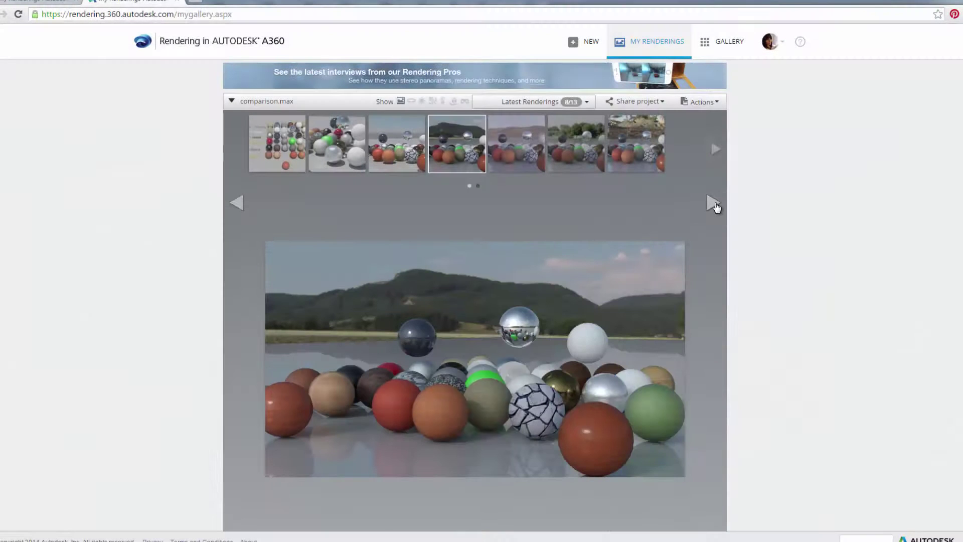
{"action": "left_click", "coordinate": [715, 204]}
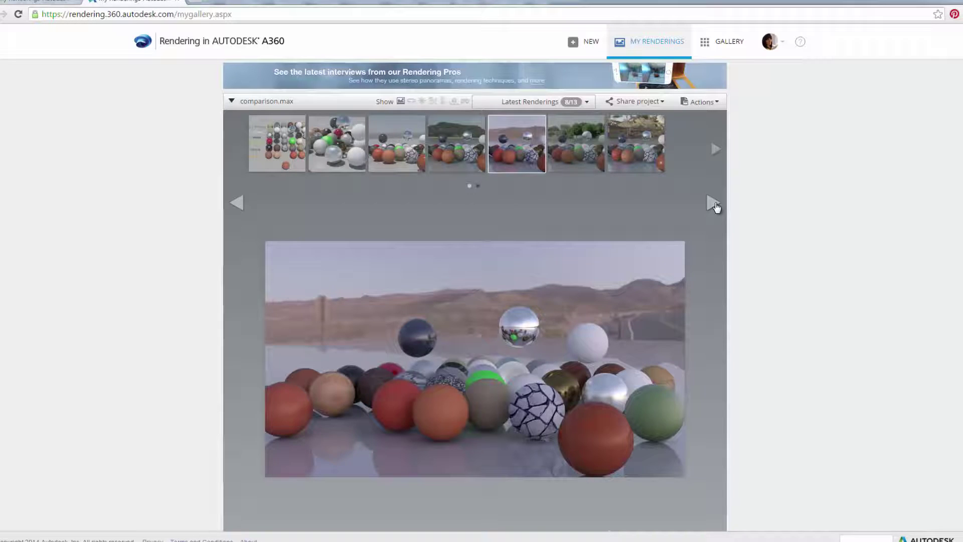
{"action": "left_click", "coordinate": [715, 204]}
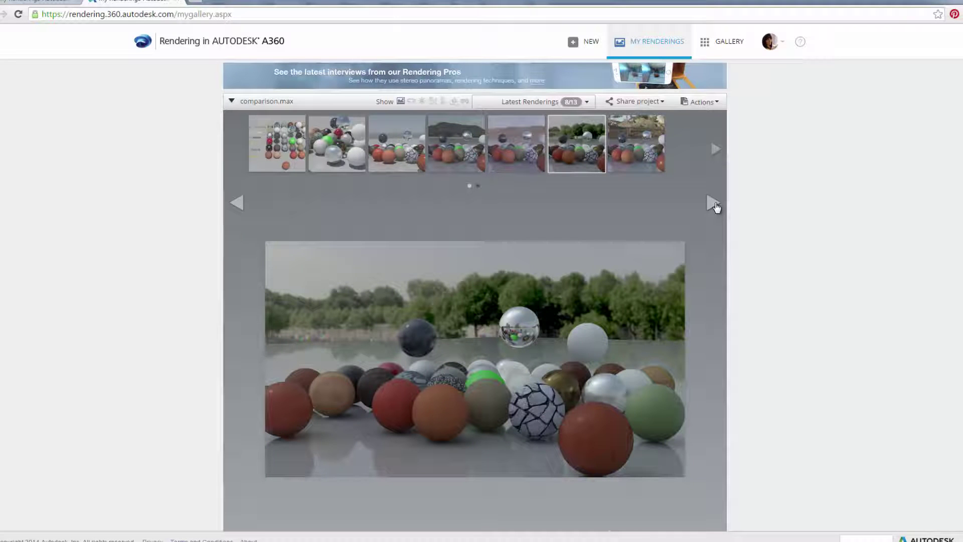
{"action": "left_click", "coordinate": [715, 203]}
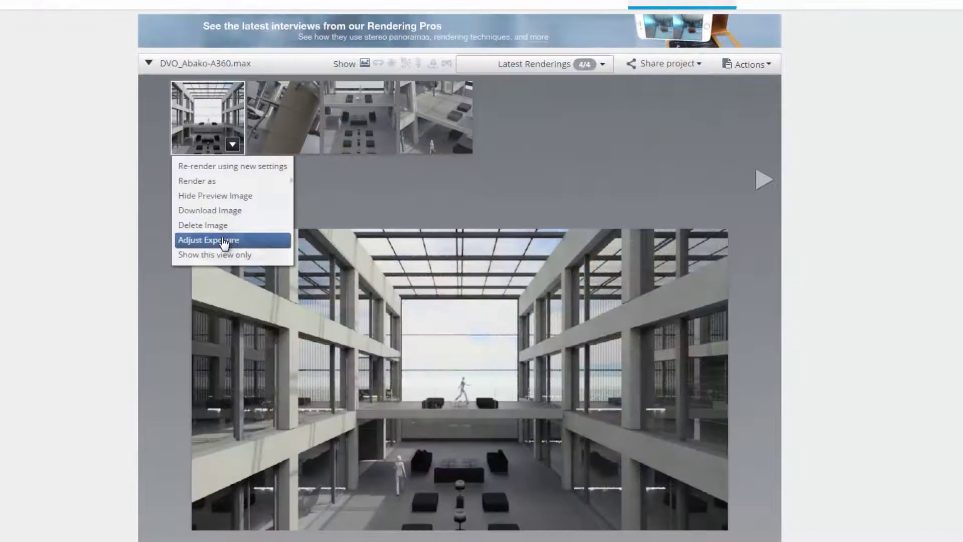
Set the panorama's exposure value to 5.31 and white point to 4315
{"action": "left_click", "coordinate": [216, 238]}
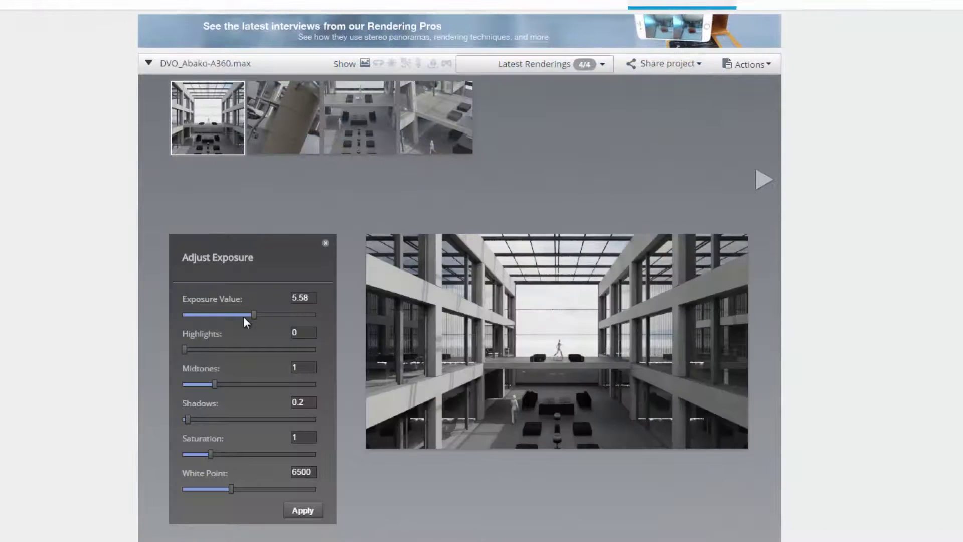
{"action": "mouse_move", "coordinate": [245, 316]}
{"action": "left_mouse_down"}
{"action": "mouse_move", "coordinate": [263, 318]}
{"action": "mouse_move", "coordinate": [251, 319]}
{"action": "left_mouse_up"}
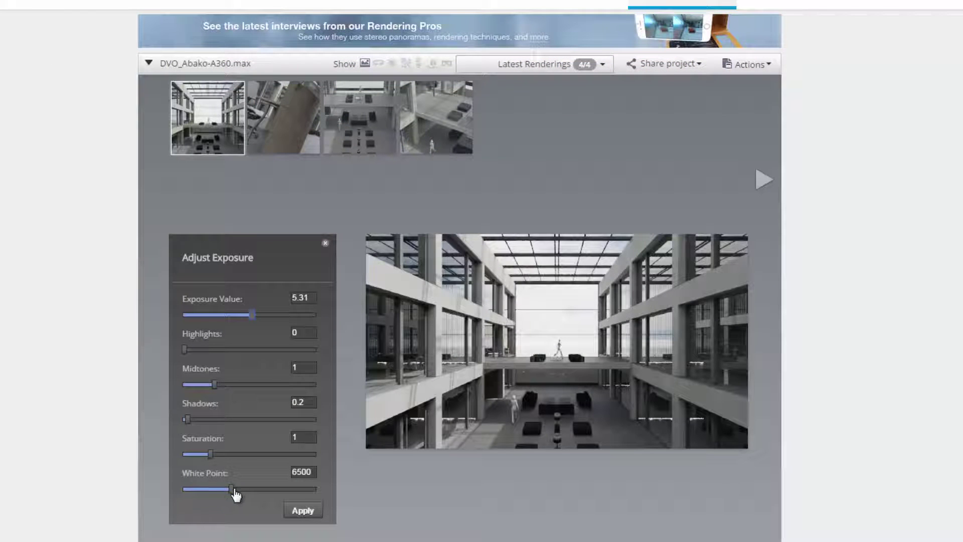
{"action": "mouse_move", "coordinate": [235, 494]}
{"action": "left_mouse_down"}
{"action": "mouse_move", "coordinate": [273, 494]}
{"action": "mouse_move", "coordinate": [210, 498]}
{"action": "mouse_move", "coordinate": [290, 499]}
{"action": "mouse_move", "coordinate": [234, 501]}
{"action": "left_mouse_up"}
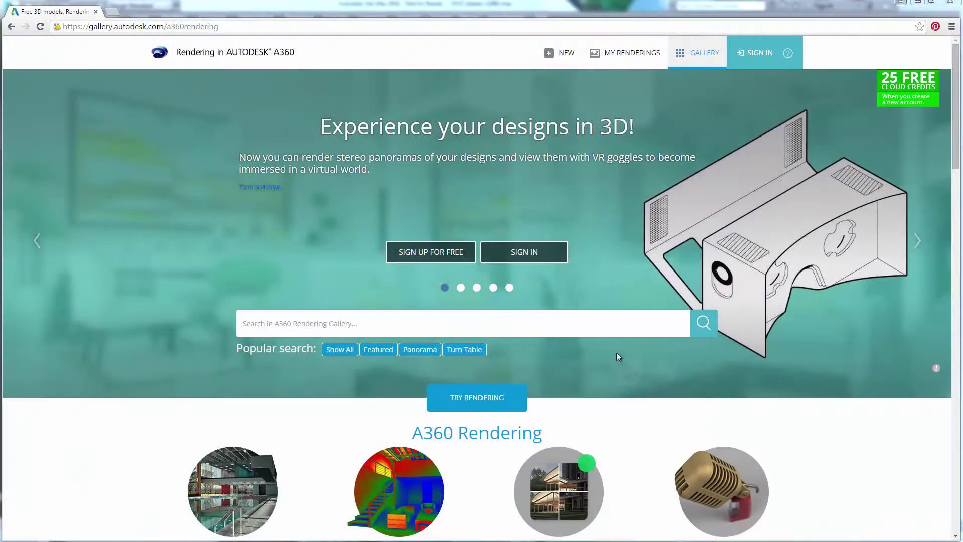
Sign in to the A360 rendering website with the account username and password
{"action": "left_click", "coordinate": [527, 254]}
{"action": "type", "text": "You"}
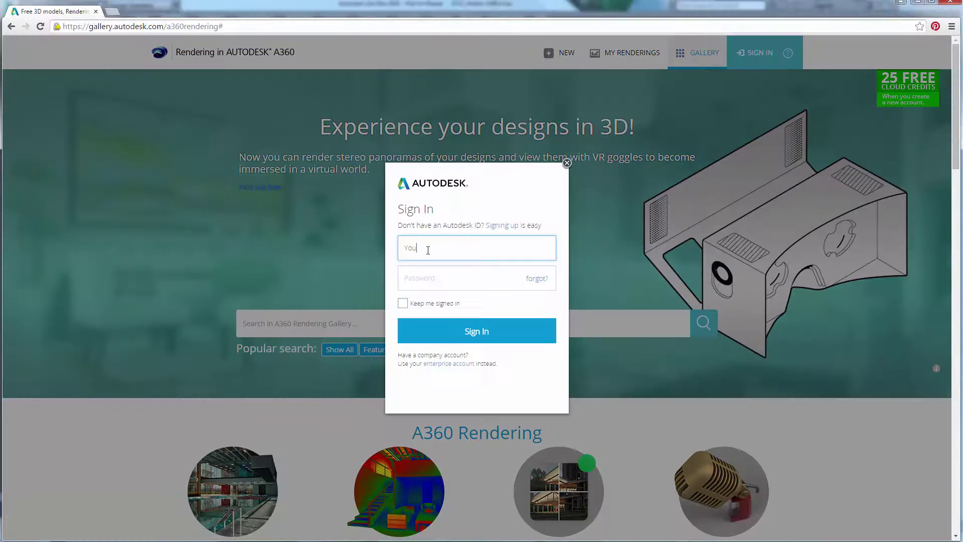
{"action": "type", "text": "UserName"}
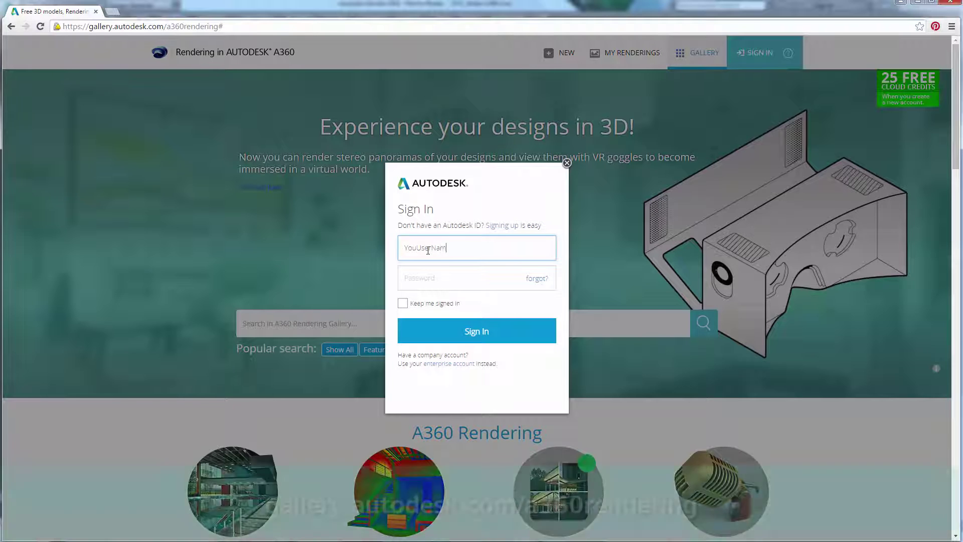
{"action": "left_click", "coordinate": [418, 278]}
{"action": "type", "text": "•••••"}
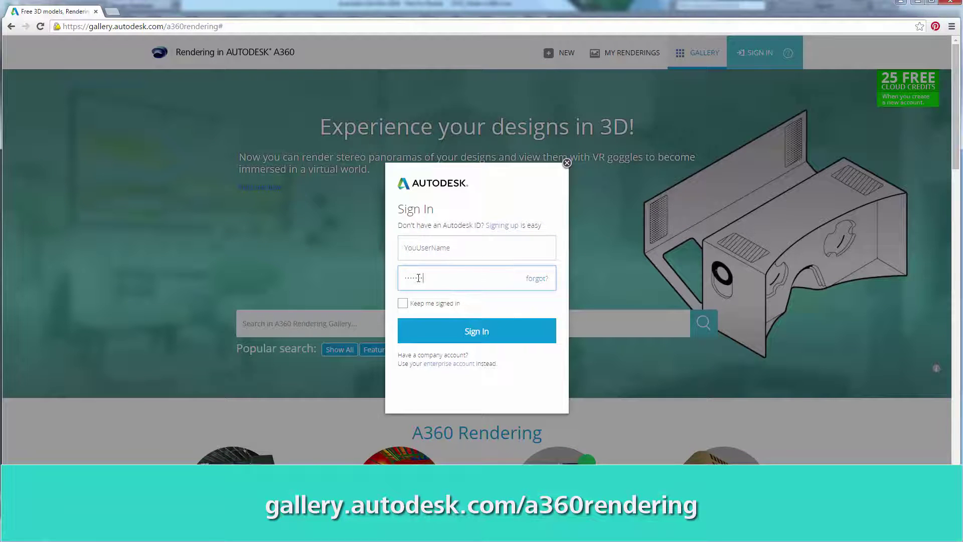
{"action": "type", "text": "••••••"}
{"action": "left_click", "coordinate": [485, 332]}
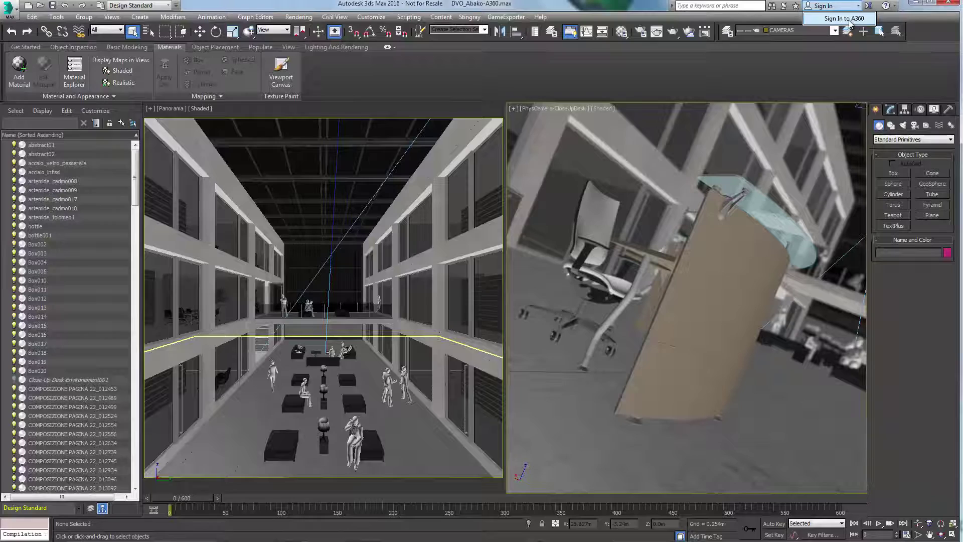
Sign in to A360 from 3ds Max with the account username and password
{"action": "left_click", "coordinate": [845, 18]}
{"action": "type", "text": "YourUserName"}
{"action": "left_click", "coordinate": [411, 323]}
{"action": "type", "text": "••"}
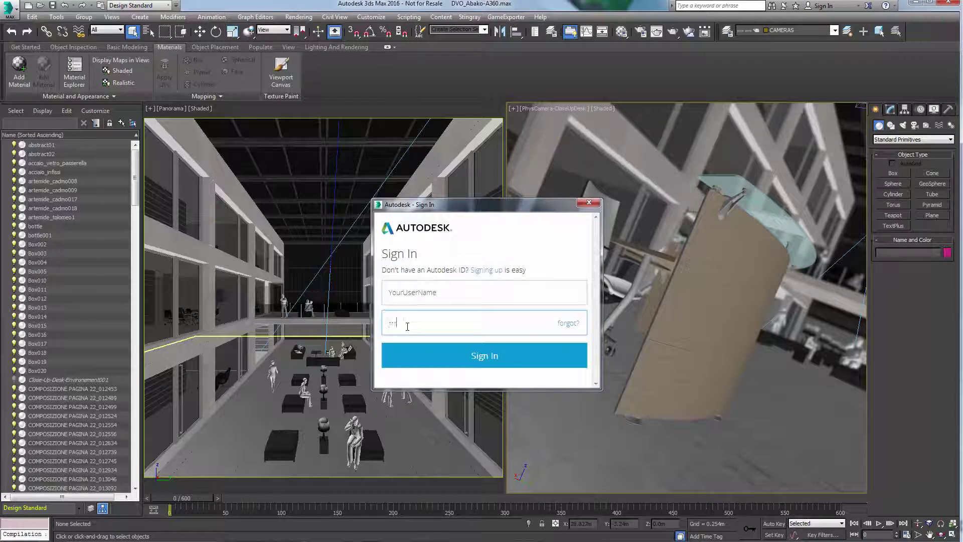
{"action": "type", "text": "•••"}
{"action": "key", "text": "Return"}
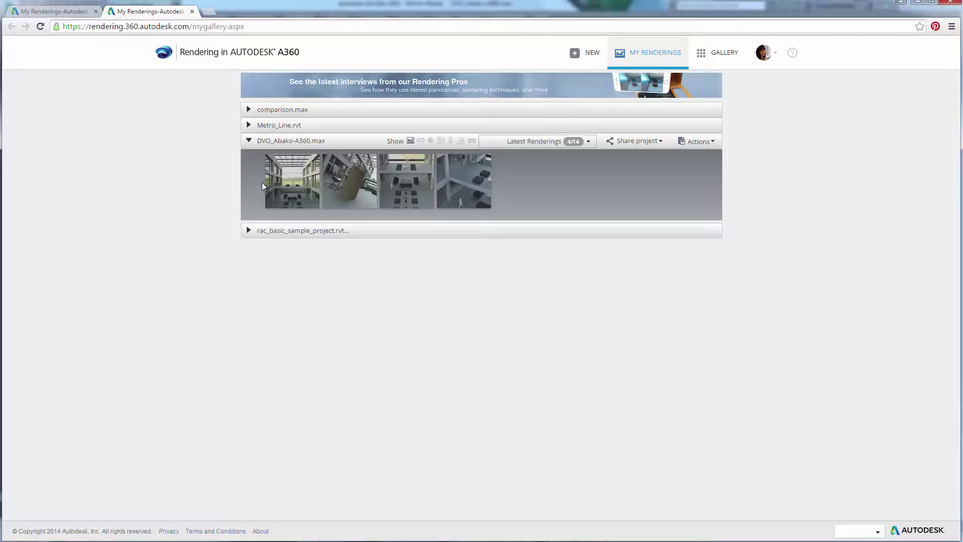
Collapse DVO_Abako-A360.max, expand rac_basic_sample_project and show the From Yard rendering
{"action": "left_click", "coordinate": [248, 140]}
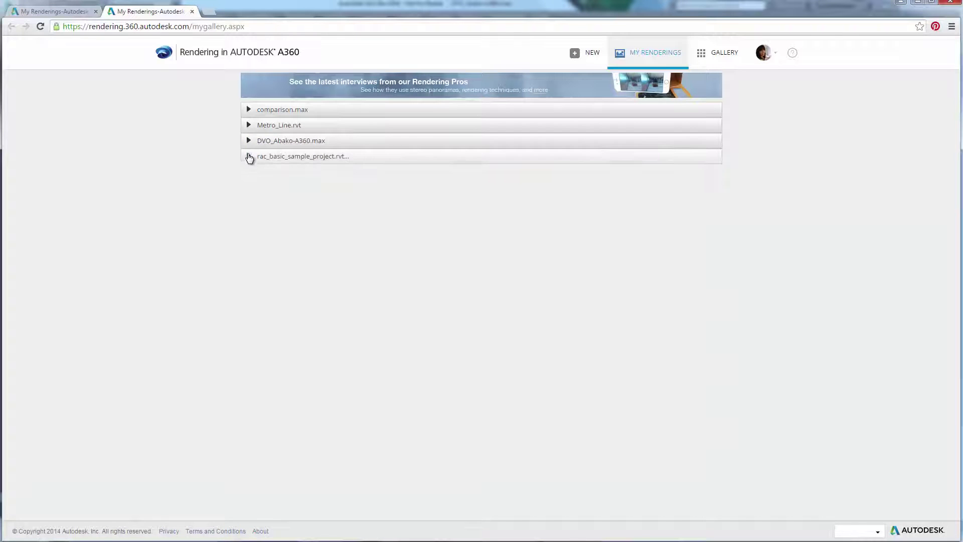
{"action": "left_click", "coordinate": [248, 156]}
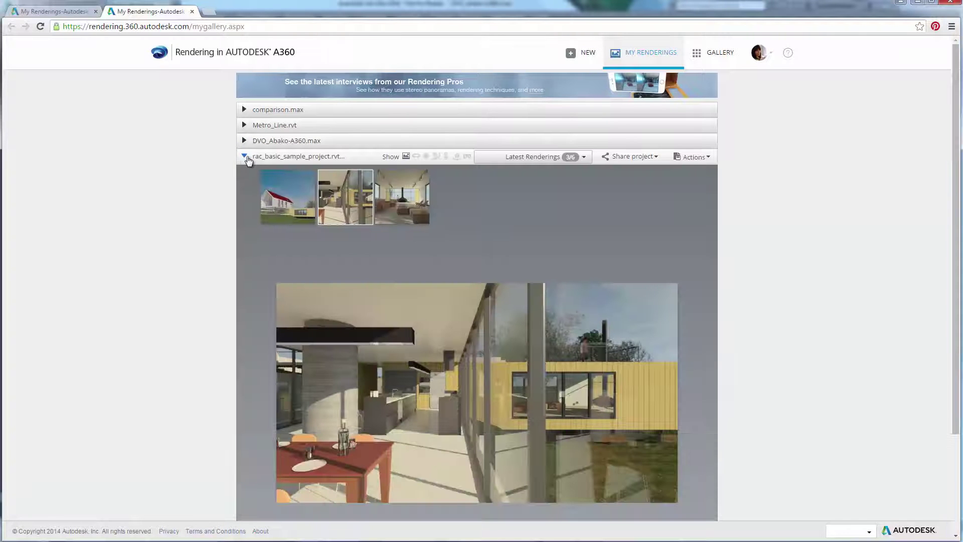
{"action": "left_click", "coordinate": [288, 198]}
{"action": "mouse_move", "coordinate": [298, 199]}
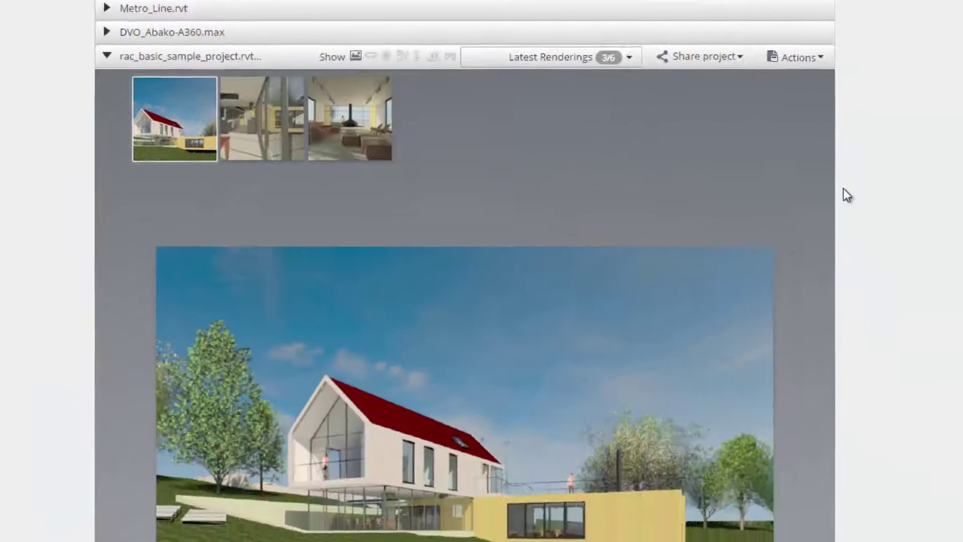
Move on to the living room rendering and bring up its options menu
{"action": "left_click", "coordinate": [942, 295]}
{"action": "mouse_move", "coordinate": [274, 113]}
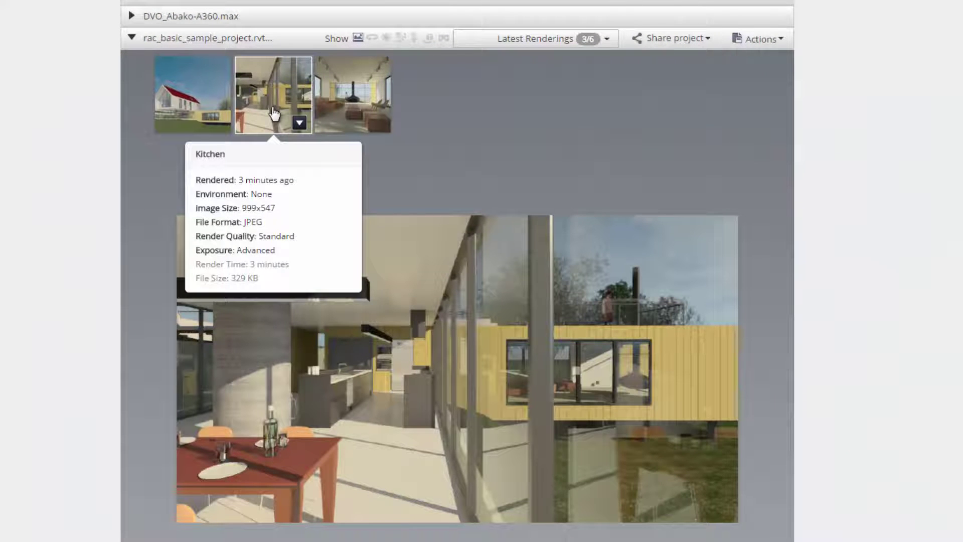
{"action": "left_click", "coordinate": [353, 99]}
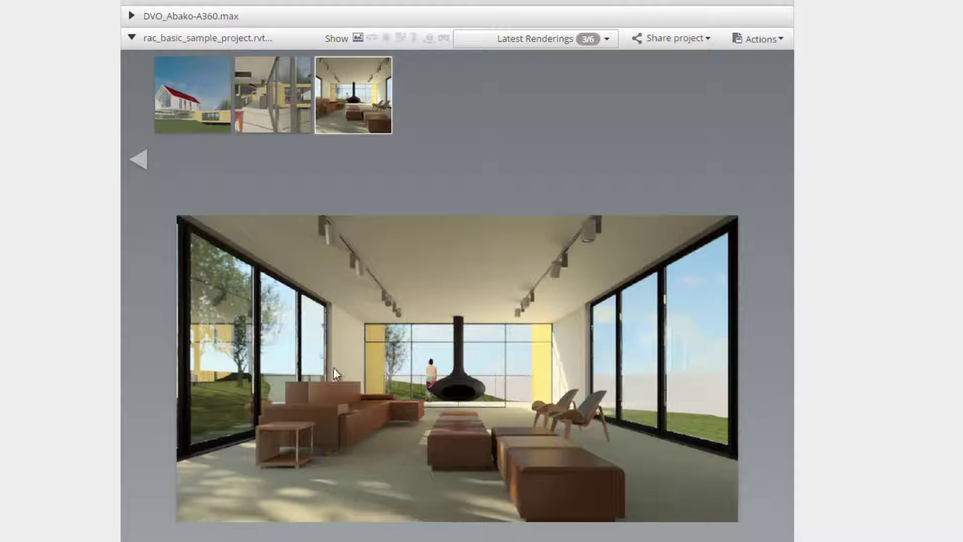
{"action": "mouse_move", "coordinate": [380, 124]}
{"action": "left_click", "coordinate": [379, 123]}
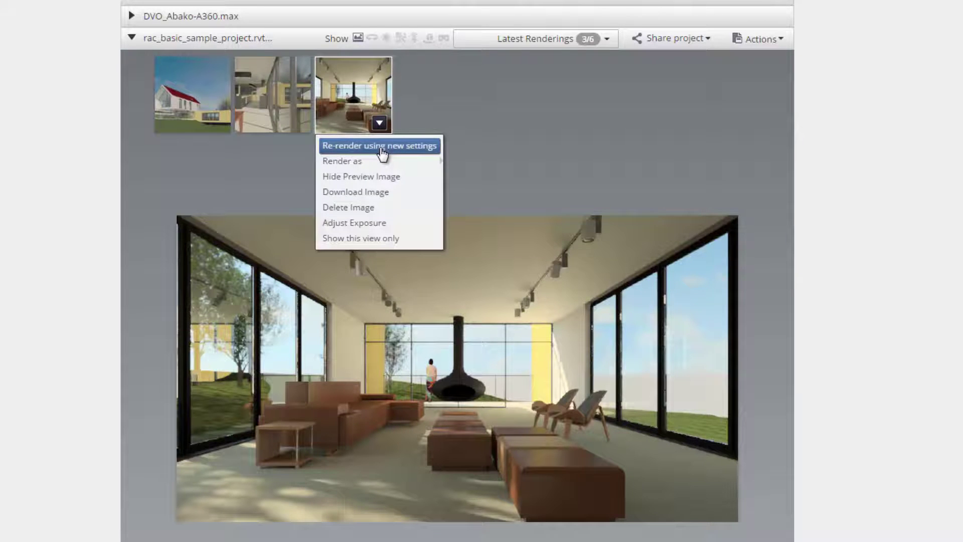
Re-render the living room with Final quality, Large image size and 16:9 Widescreen aspect ratio
{"action": "left_click", "coordinate": [383, 150]}
{"action": "left_click", "coordinate": [392, 192]}
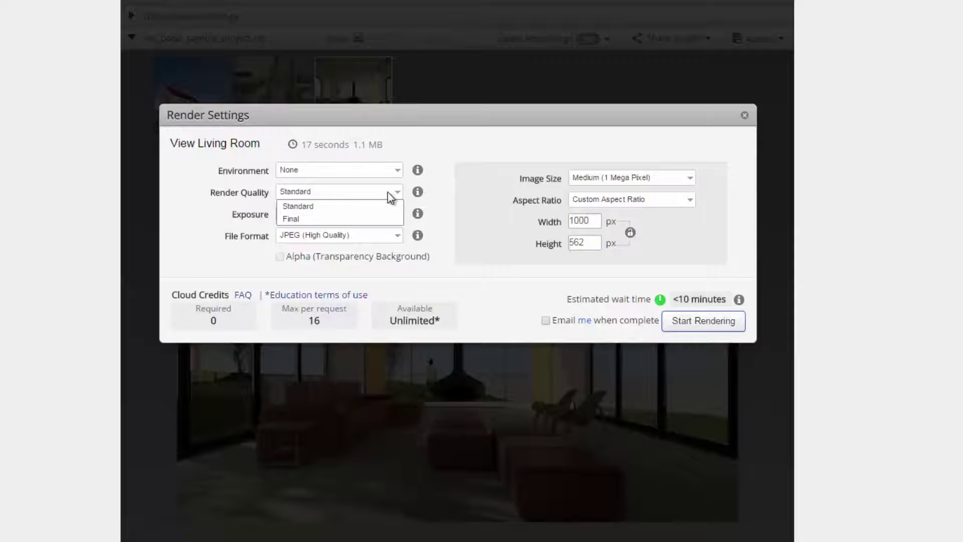
{"action": "left_click", "coordinate": [384, 221]}
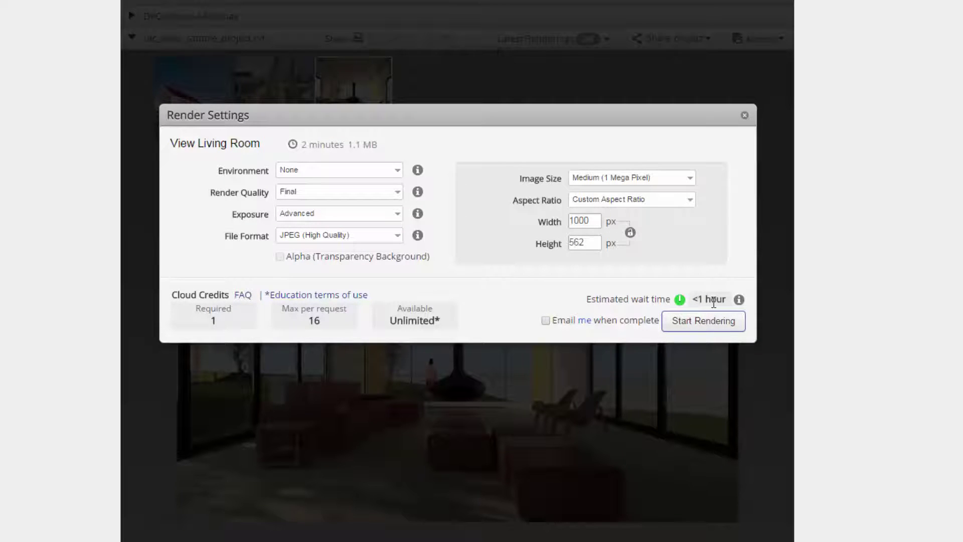
{"action": "left_click", "coordinate": [677, 182]}
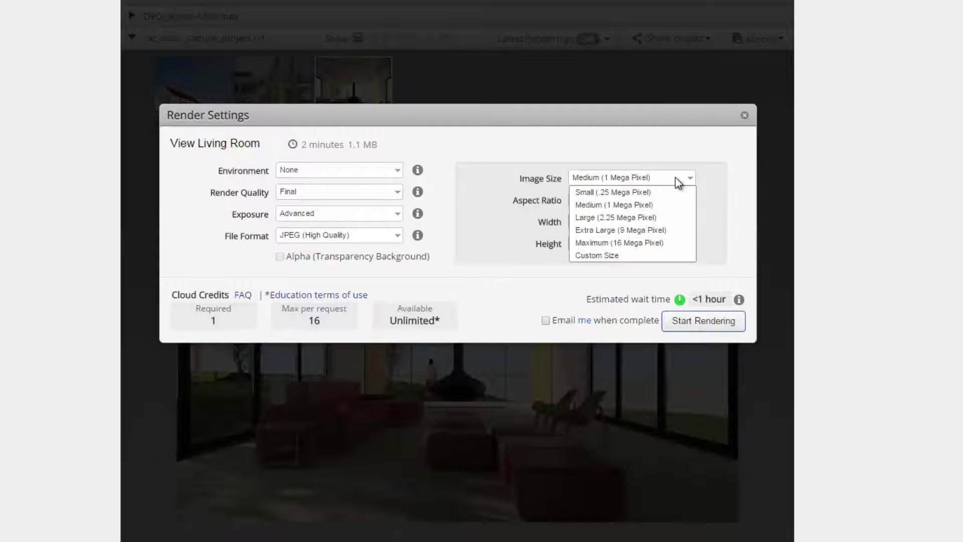
{"action": "left_click", "coordinate": [672, 219]}
{"action": "left_click", "coordinate": [678, 201]}
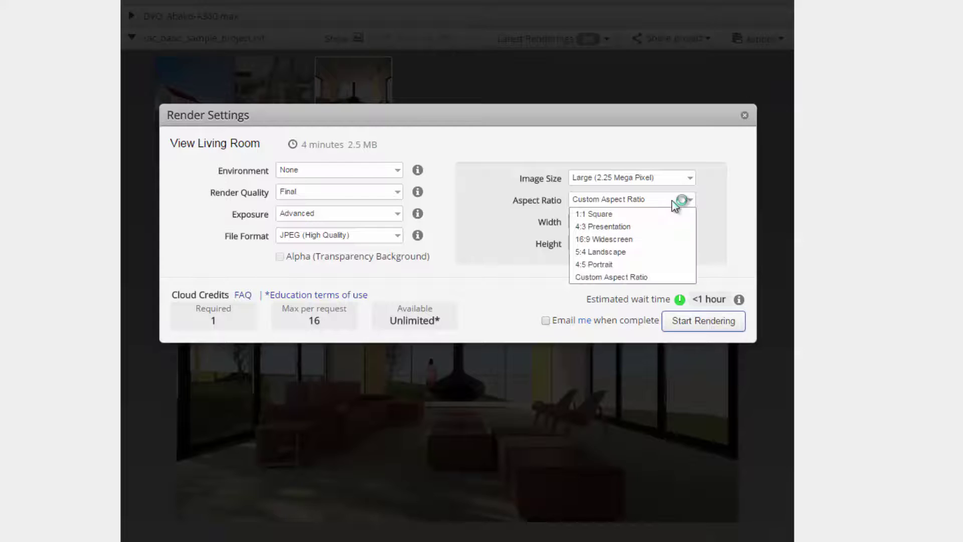
{"action": "left_click", "coordinate": [663, 239]}
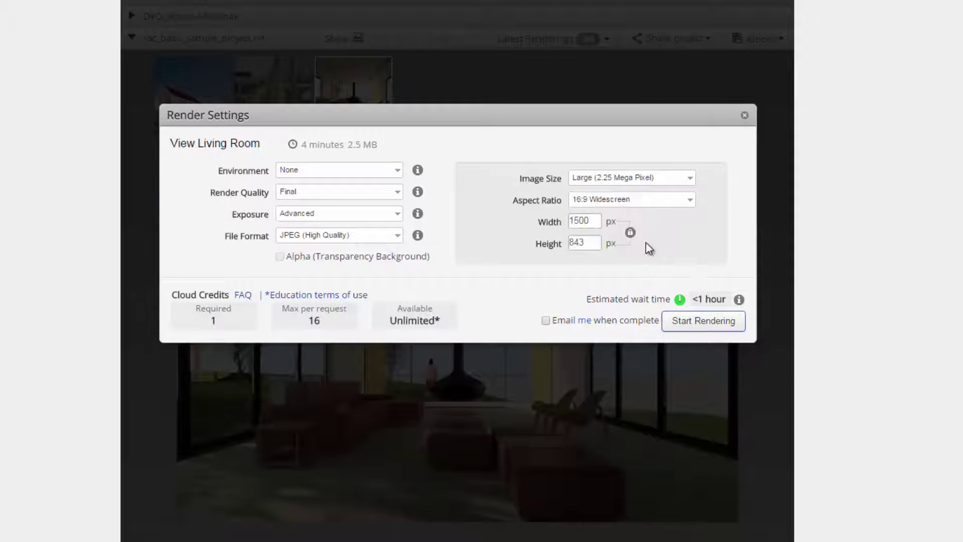
Change the width so the image is 2999 × 1687 and start the cloud rendering
{"action": "left_click_drag", "start_coordinate": [596, 223], "coordinate": [572, 222]}
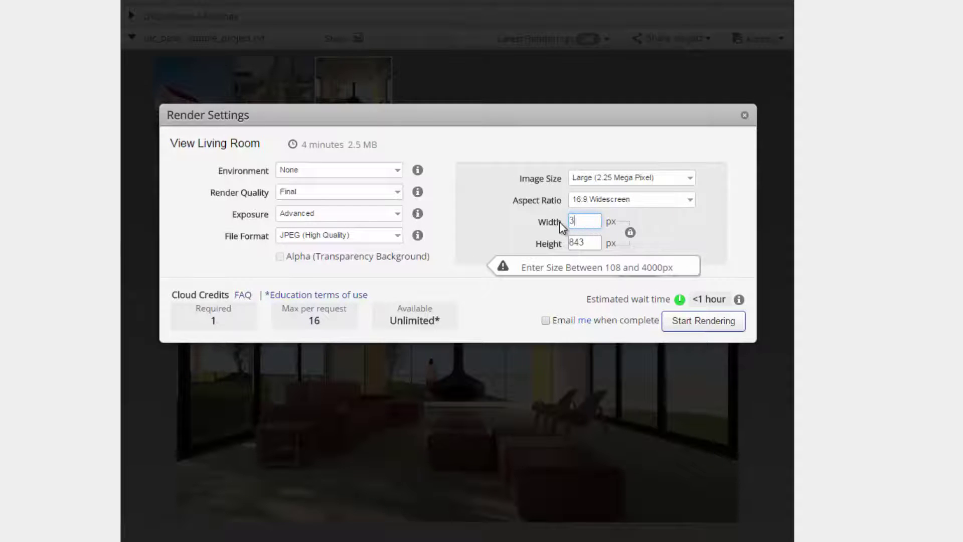
{"action": "left_click", "coordinate": [589, 242]}
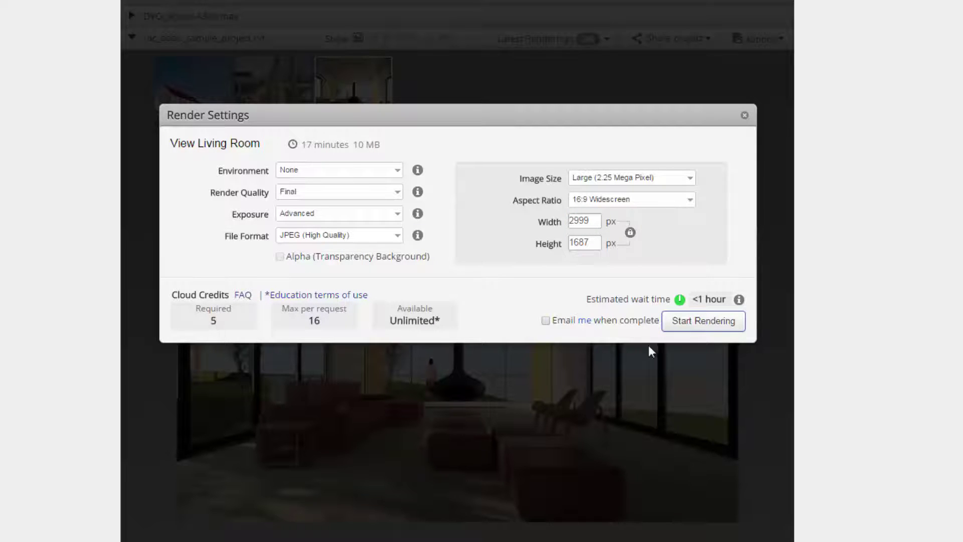
{"action": "left_click", "coordinate": [697, 326]}
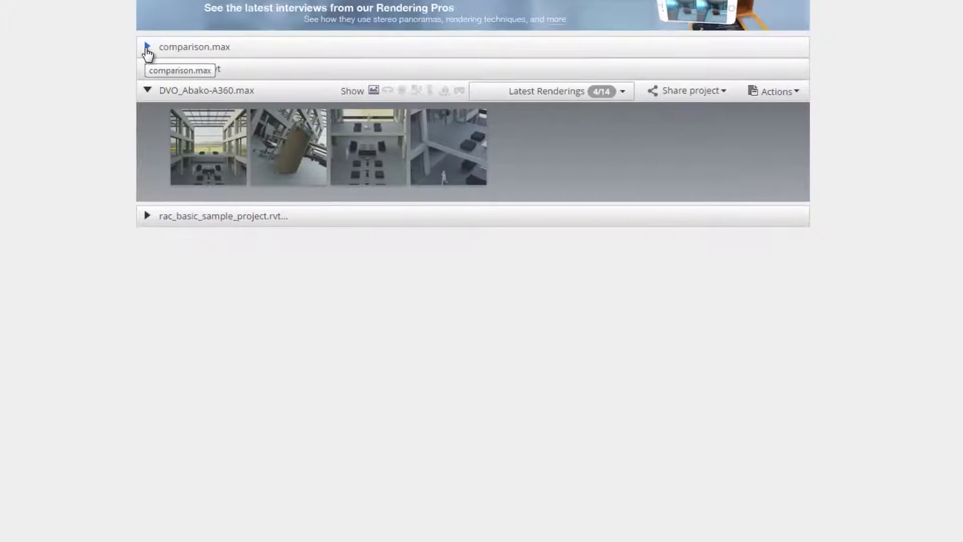
Expand comparison.max, preview Camera003, and view the mountain, desert and tree backdrop renderings
{"action": "left_click", "coordinate": [146, 49]}
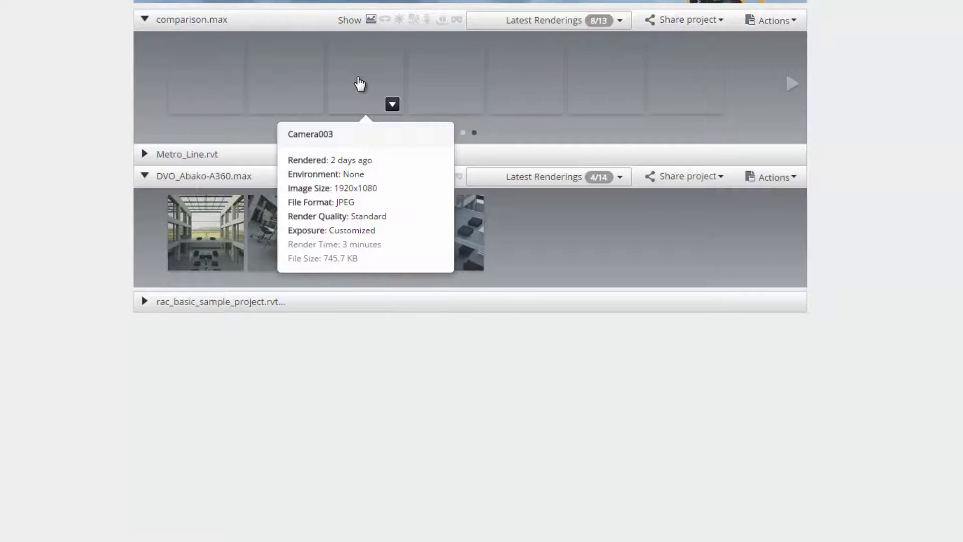
{"action": "left_click", "coordinate": [359, 82]}
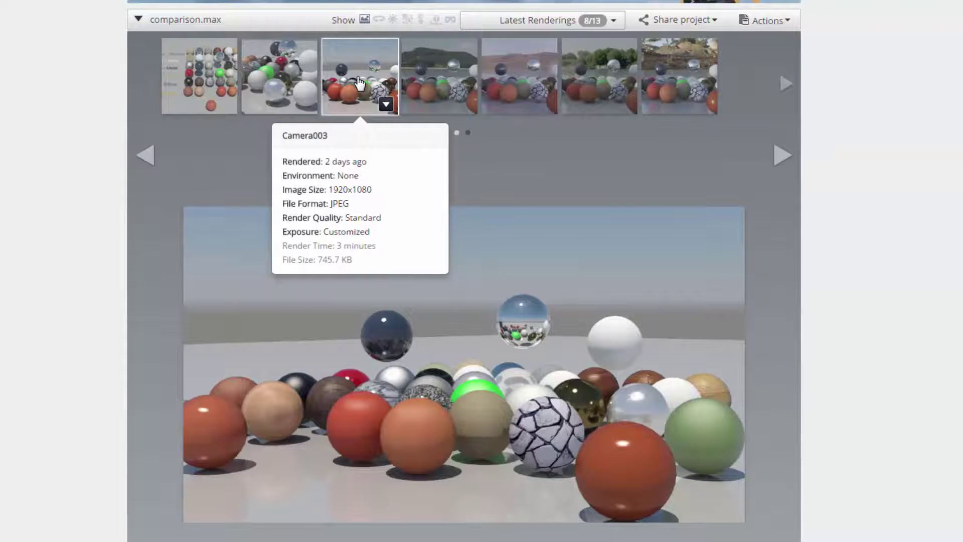
{"action": "left_click", "coordinate": [784, 158]}
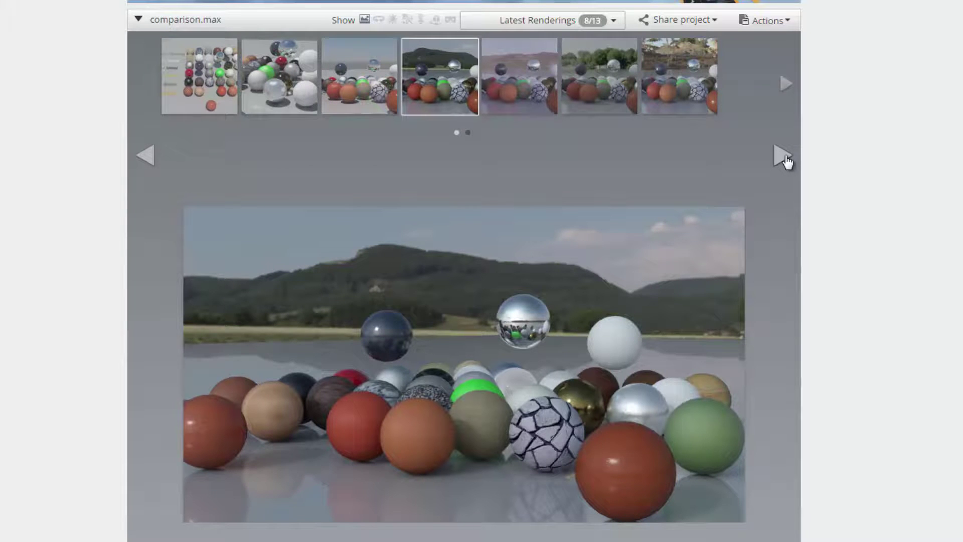
{"action": "left_click", "coordinate": [784, 158]}
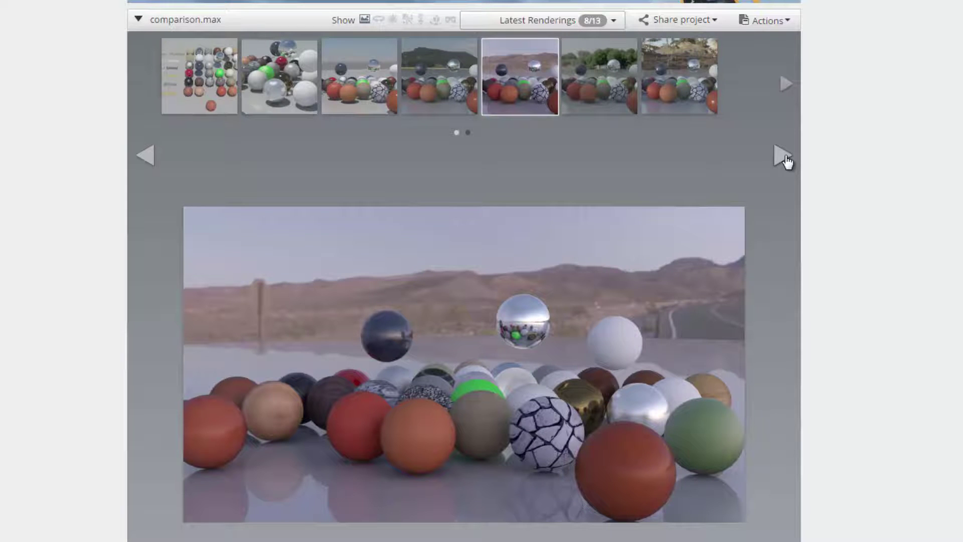
{"action": "left_click", "coordinate": [784, 158]}
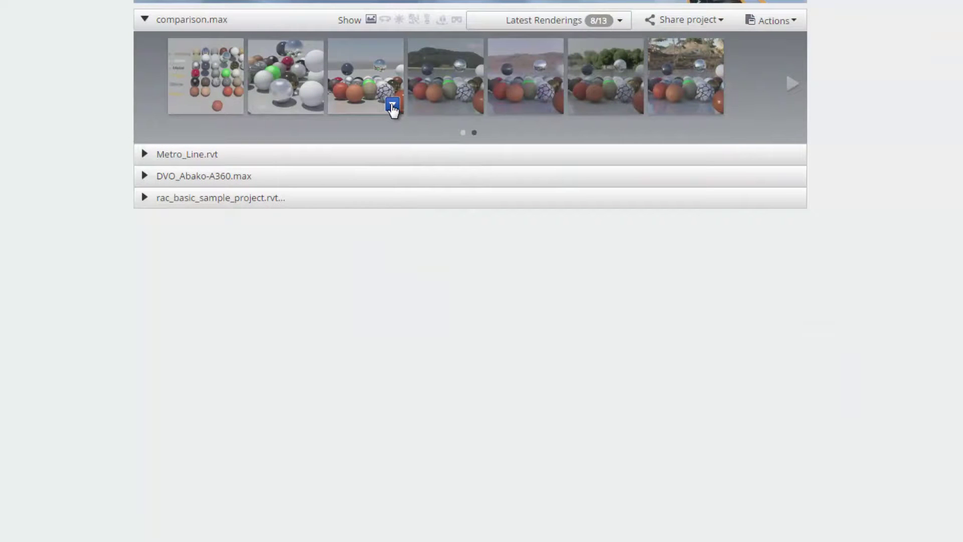
Re-render Camera003 with the Crossroads environment at Medium 1000 × 562 size and submit it
{"action": "left_click", "coordinate": [392, 106]}
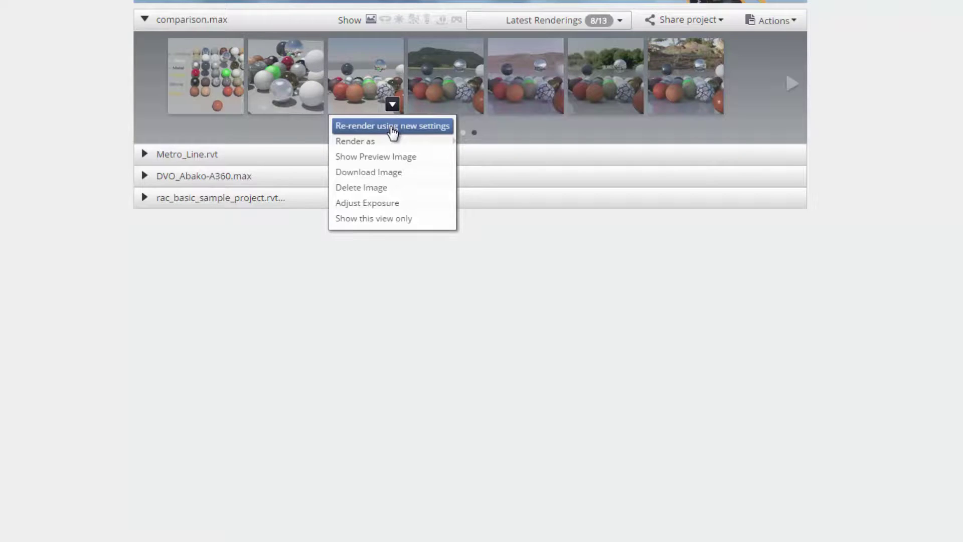
{"action": "left_click", "coordinate": [392, 127]}
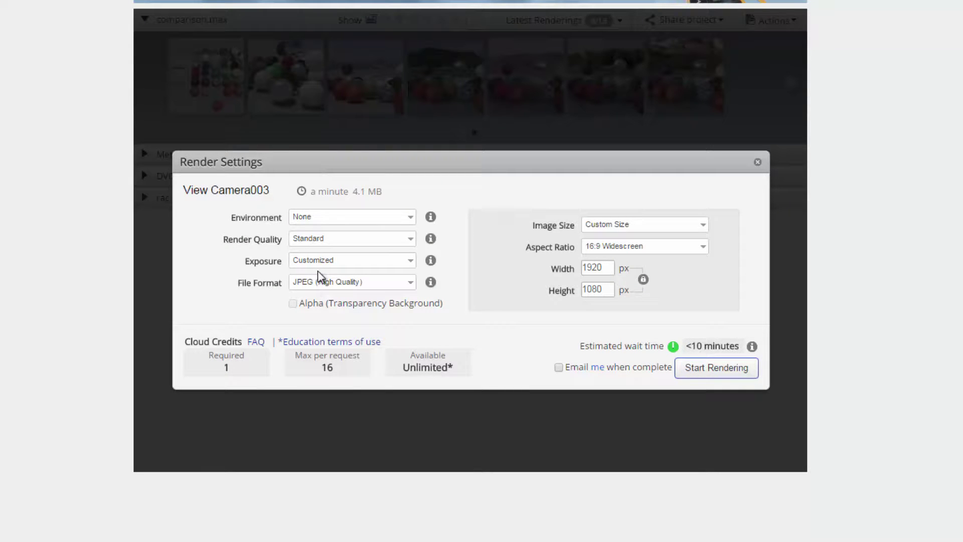
{"action": "left_click", "coordinate": [412, 218]}
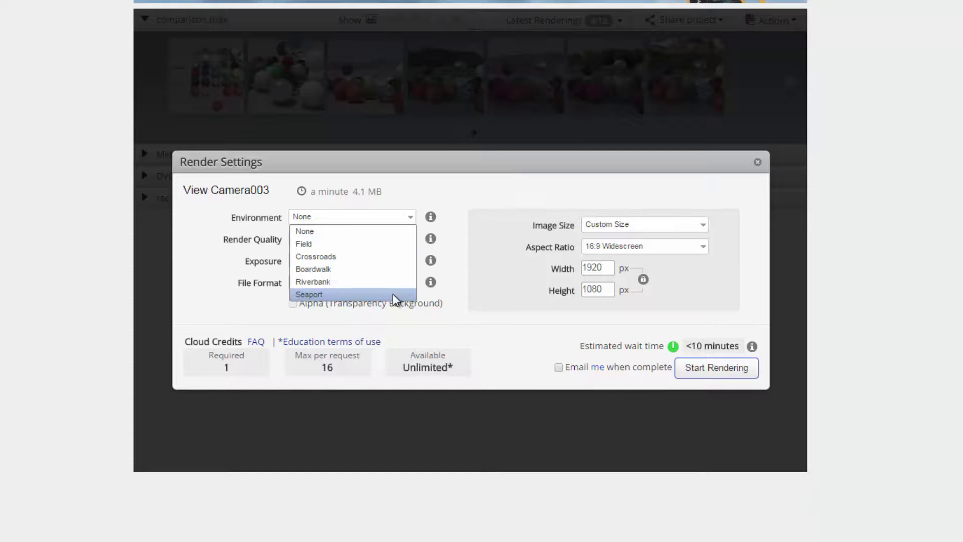
{"action": "left_click", "coordinate": [396, 266]}
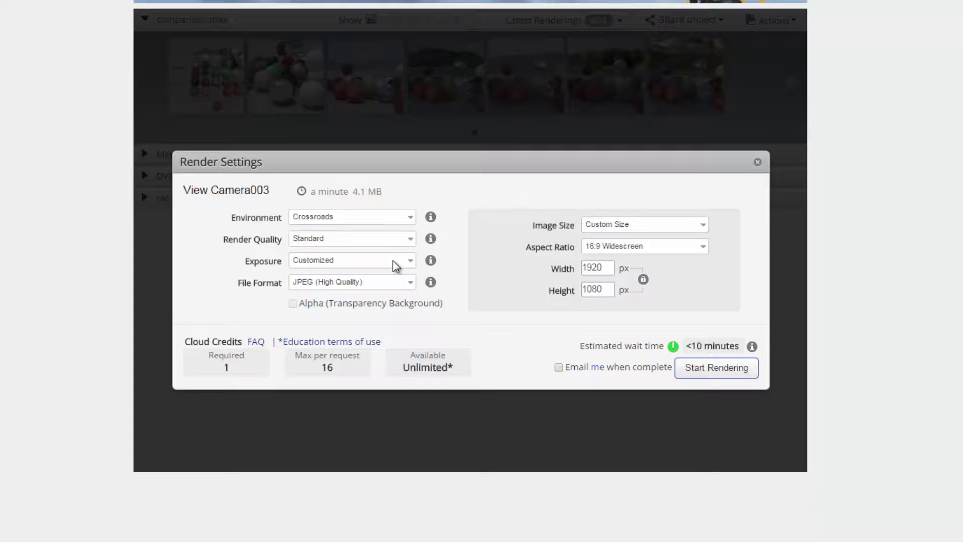
{"action": "left_click", "coordinate": [381, 245]}
{"action": "left_click", "coordinate": [656, 224]}
{"action": "left_click", "coordinate": [654, 250]}
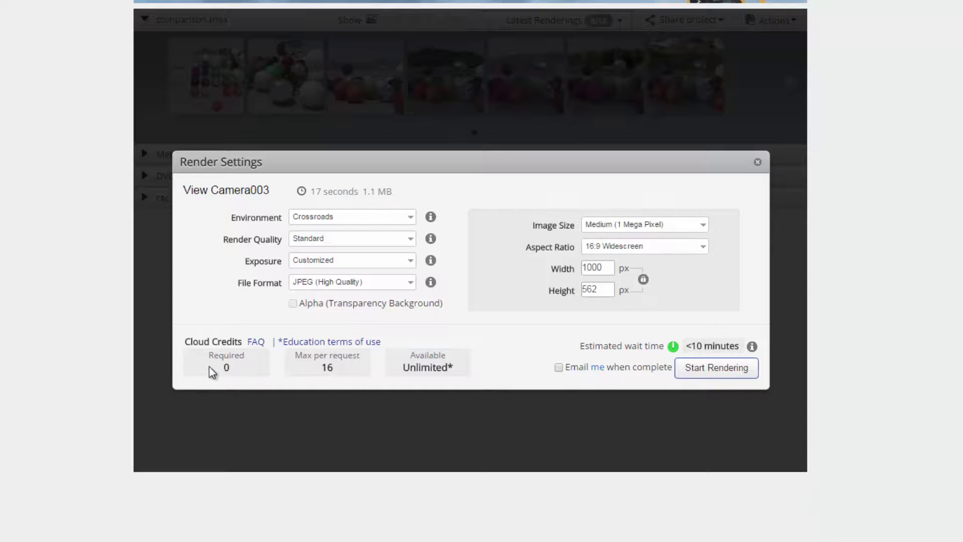
{"action": "left_click", "coordinate": [716, 379]}
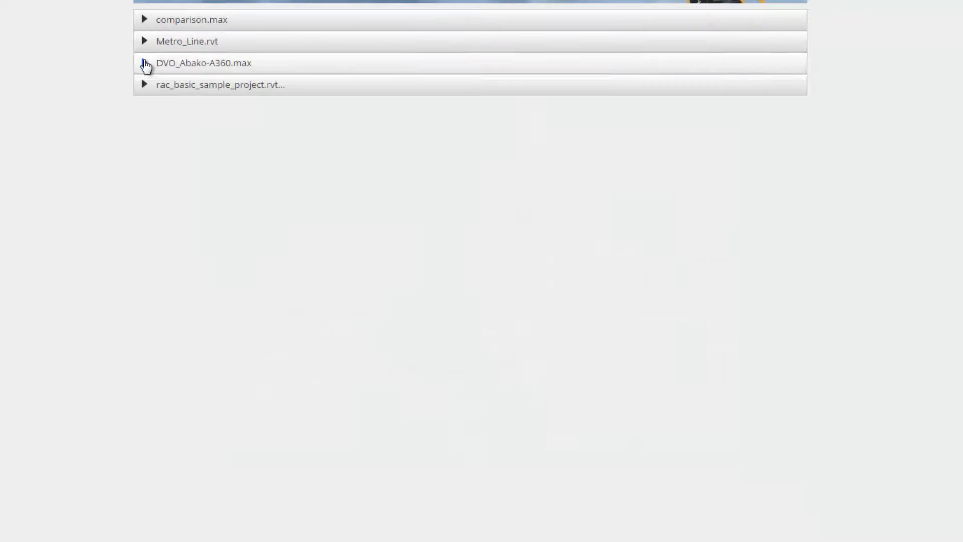
Expand DVO_Abako-A360.max and open Adjust Exposure for the Panorama rendering
{"action": "left_click", "coordinate": [145, 64]}
{"action": "mouse_move", "coordinate": [209, 137]}
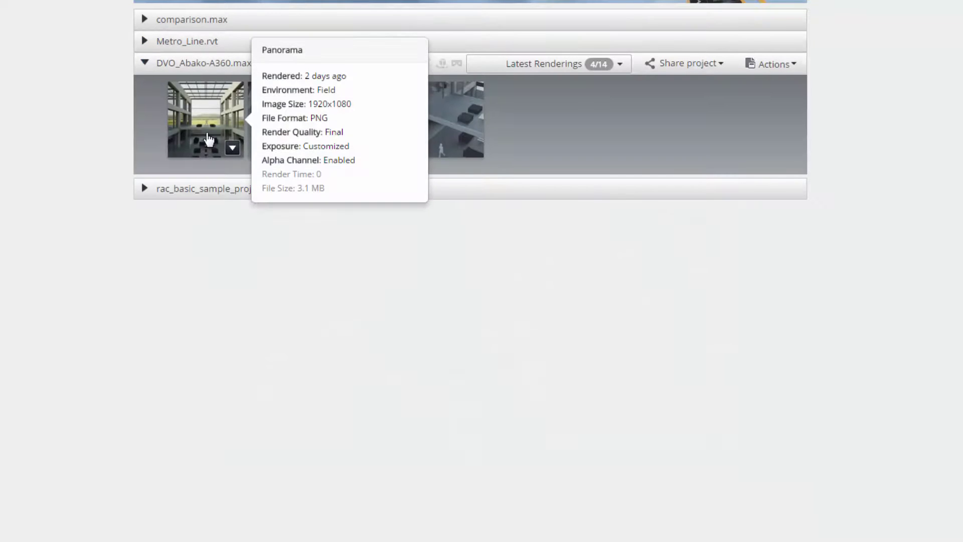
{"action": "left_click", "coordinate": [232, 148]}
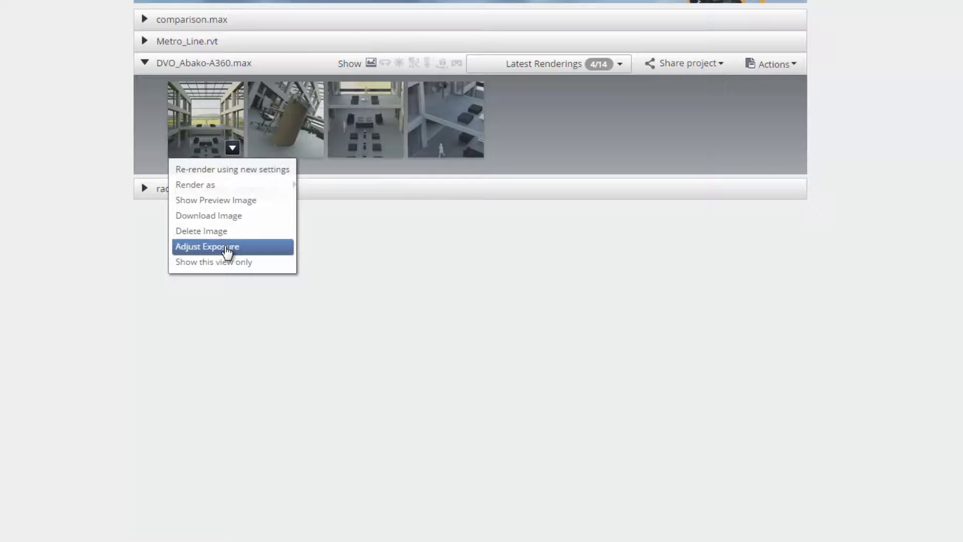
{"action": "left_click", "coordinate": [227, 247]}
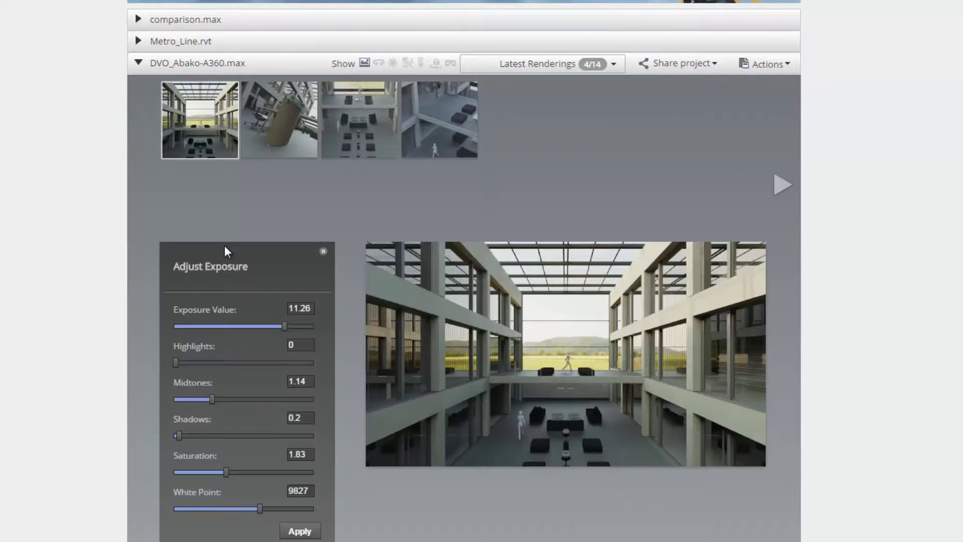
Set white point 9918, saturation 1.73, shadows 0.54, midtones 1.47, highlights 0, exposure 11.26
{"action": "mouse_move", "coordinate": [260, 510]}
{"action": "left_mouse_down"}
{"action": "mouse_move", "coordinate": [185, 510]}
{"action": "mouse_move", "coordinate": [271, 510]}
{"action": "mouse_move", "coordinate": [260, 511]}
{"action": "left_mouse_up"}
{"action": "mouse_move", "coordinate": [226, 473]}
{"action": "left_mouse_down"}
{"action": "mouse_move", "coordinate": [200, 474]}
{"action": "mouse_move", "coordinate": [256, 479]}
{"action": "mouse_move", "coordinate": [222, 482]}
{"action": "left_mouse_up"}
{"action": "mouse_move", "coordinate": [178, 436]}
{"action": "left_mouse_down"}
{"action": "mouse_move", "coordinate": [215, 440]}
{"action": "mouse_move", "coordinate": [191, 444]}
{"action": "left_mouse_up"}
{"action": "left_click_drag", "start_coordinate": [218, 404], "coordinate": [226, 411]}
{"action": "mouse_move", "coordinate": [175, 362]}
{"action": "left_mouse_down"}
{"action": "mouse_move", "coordinate": [243, 376]}
{"action": "mouse_move", "coordinate": [175, 368]}
{"action": "left_mouse_up"}
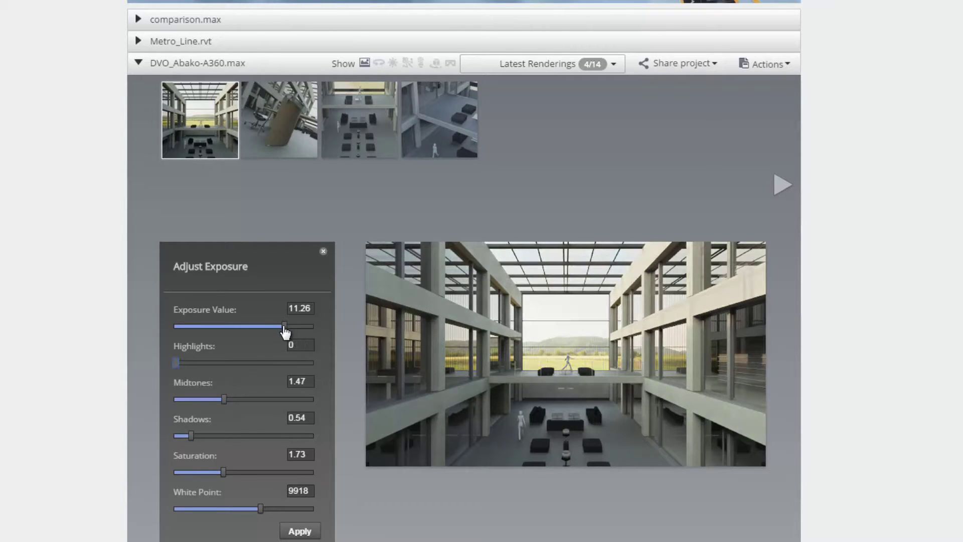
{"action": "mouse_move", "coordinate": [285, 333]}
{"action": "left_mouse_down"}
{"action": "mouse_move", "coordinate": [253, 334]}
{"action": "mouse_move", "coordinate": [314, 335]}
{"action": "mouse_move", "coordinate": [283, 334]}
{"action": "left_mouse_up"}
Apply the exposure changes (saturation 1.73, highlights 0) to the Panorama atrium rendering
{"action": "left_click", "coordinate": [303, 533]}
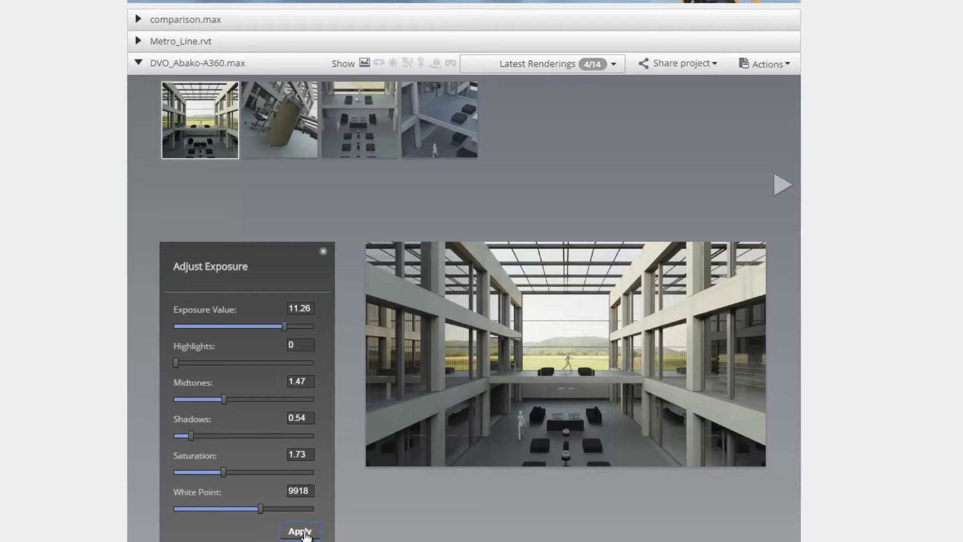